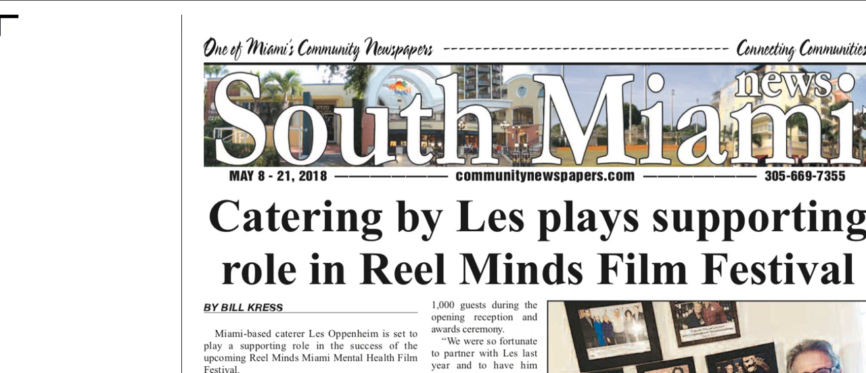
# - Copy the whole caterer article from the Word document and paste it into the body of the new WordPress post
pyautogui.scroll(5, 800, 175)
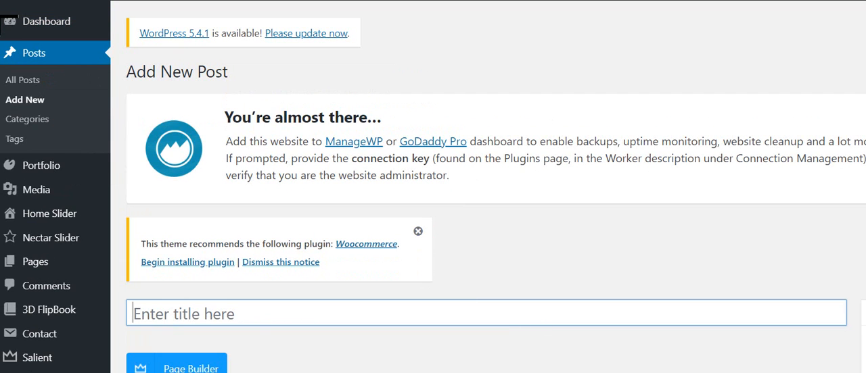
pyautogui.scroll(-3, 331, 223)
pyautogui.press('Tab')
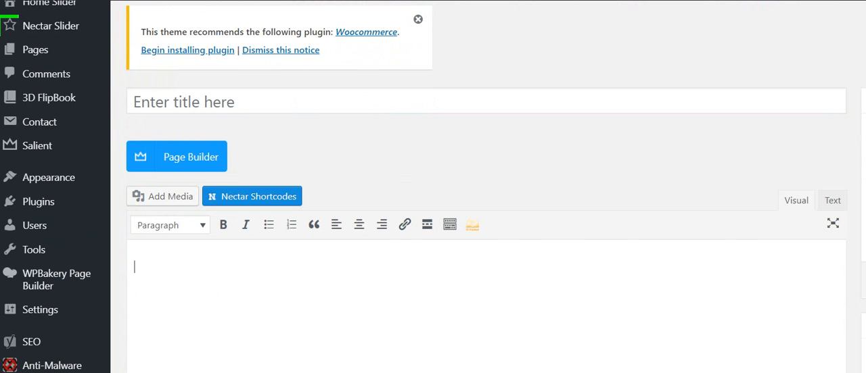
pyautogui.hotkey('alt', 'Tab')
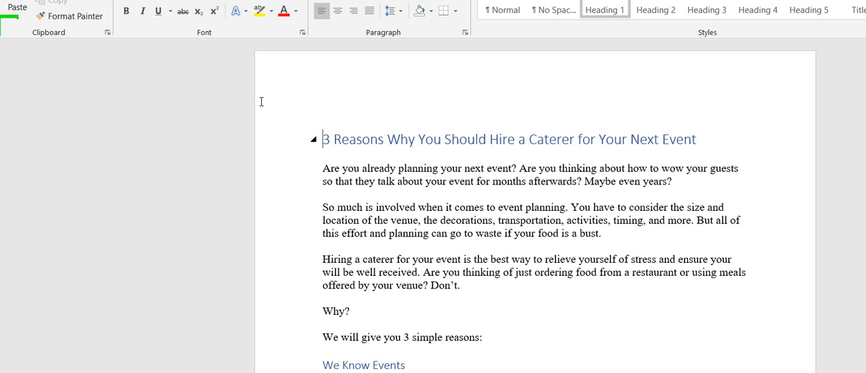
pyautogui.hotkey('ctrl', 'a')
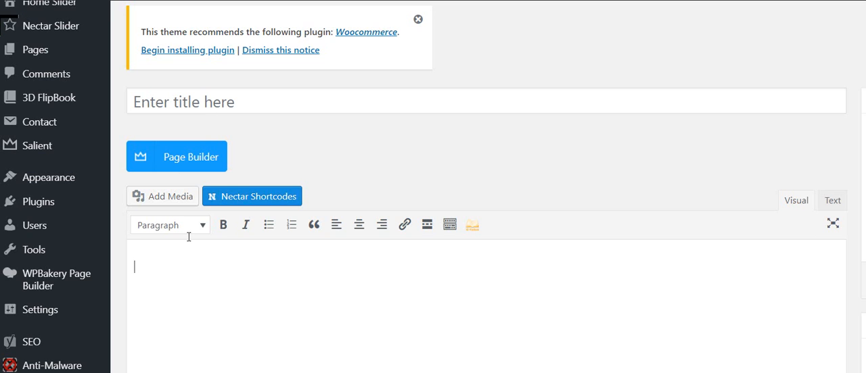
pyautogui.hotkey('ctrl', 'v')
# - Move the heading "3 Reasons Why You Should Hire a Caterer for Your Next Event" from the body into the post title
pyautogui.scroll(15, 354, 142)
pyautogui.moveTo(195, 309); pyautogui.dragTo(60, 266)
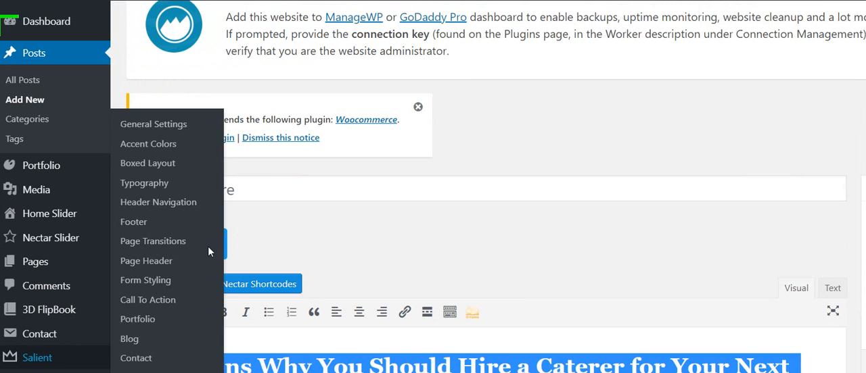
pyautogui.hotkey('ctrl', 'x')
pyautogui.click(194, 138)
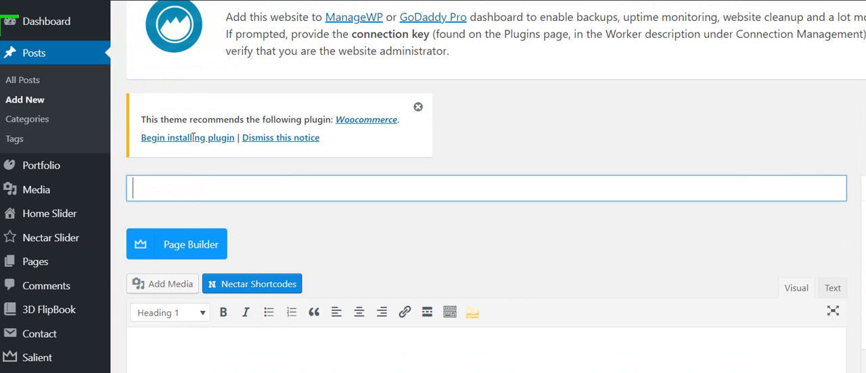
pyautogui.hotkey('ctrl', 'v')
pyautogui.press('Tab')
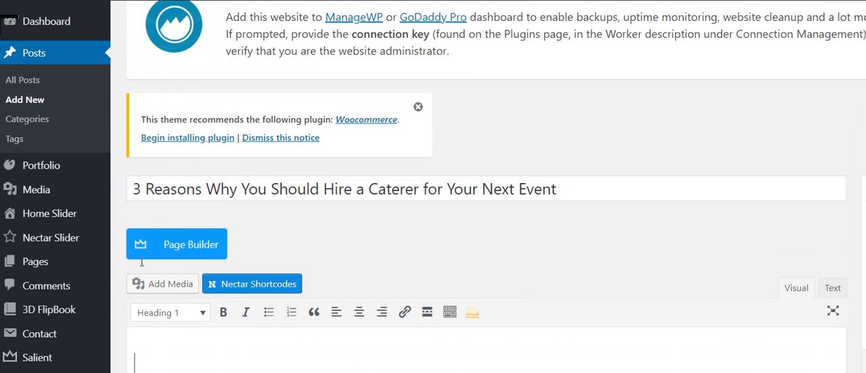
pyautogui.hotkey('ctrl', 'v')
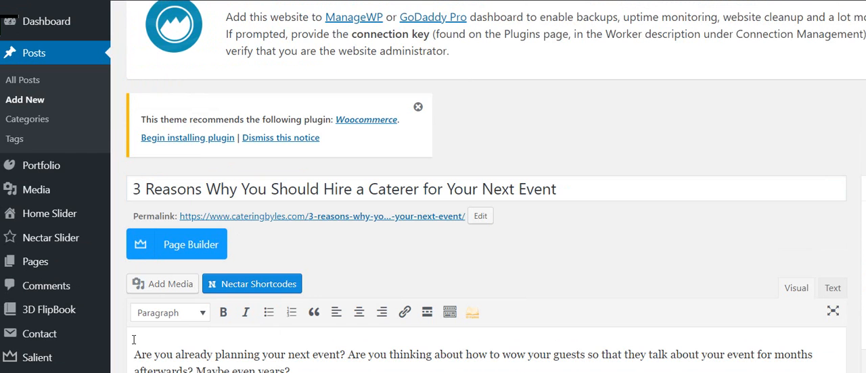
# - Remove the empty lines around "Why?", "We will give you 3 simple reasons:" and the "We Know Events" heading
pyautogui.scroll(-1, 133, 340)
pyautogui.scroll(-4, 136, 340)
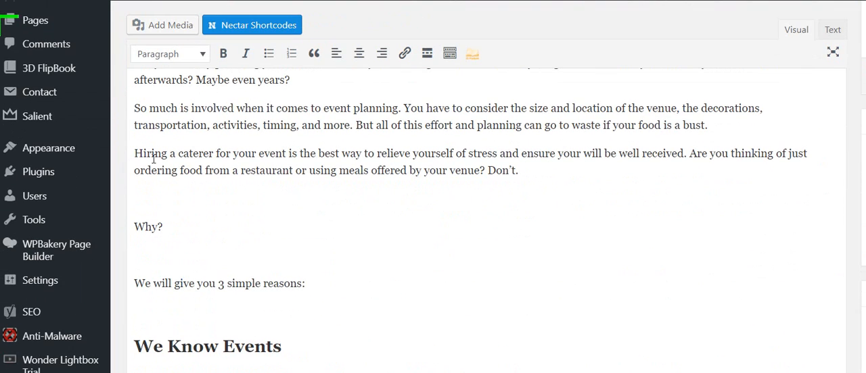
pyautogui.press('BackSpace')
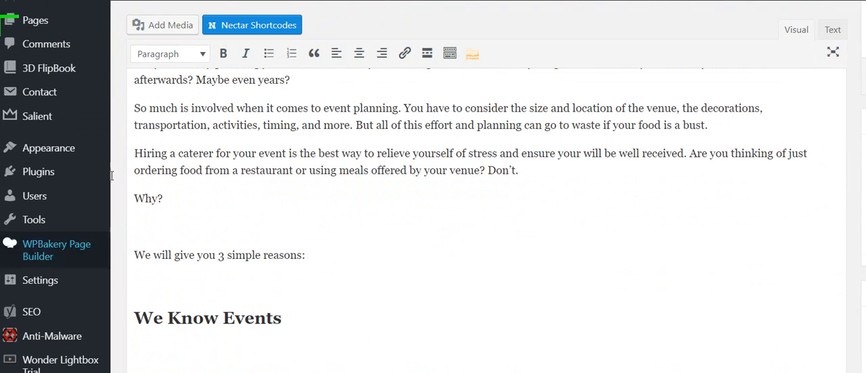
pyautogui.press('BackSpace')
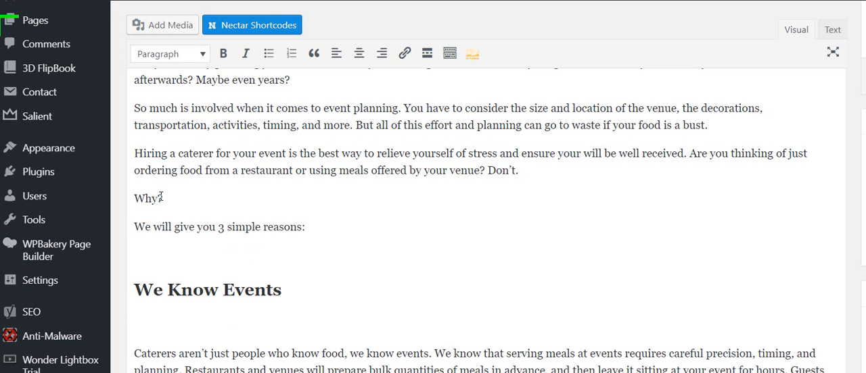
pyautogui.press('Down')
pyautogui.press('Delete')
pyautogui.press('Down')
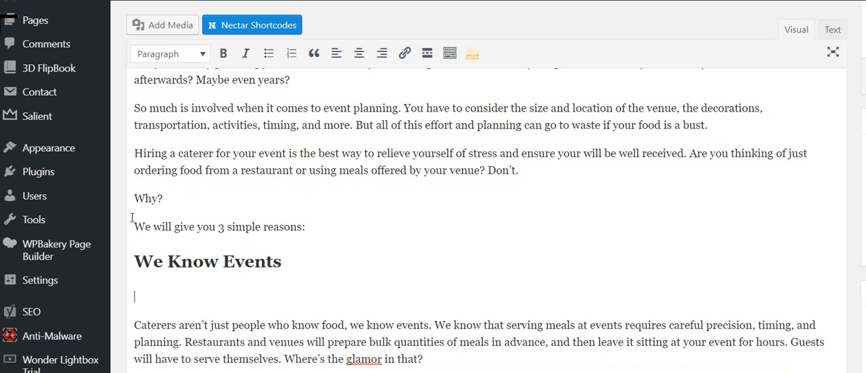
pyautogui.press('Delete')
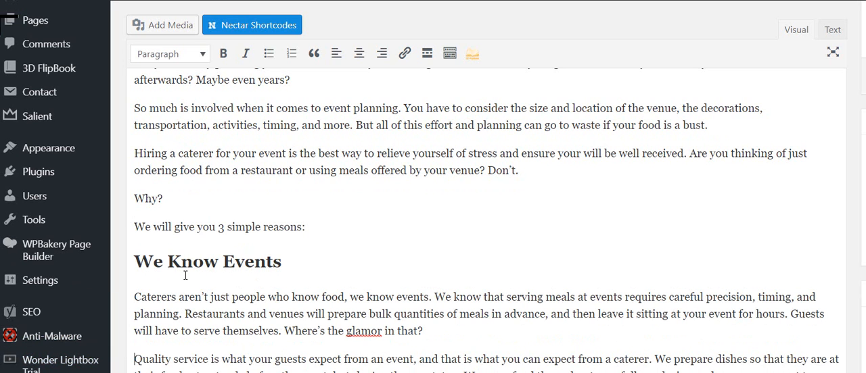
# - Correct the spelling of "glamor" to "glamour" and remove the empty lines around the "We Know Food" heading
pyautogui.rightClick(362, 331)
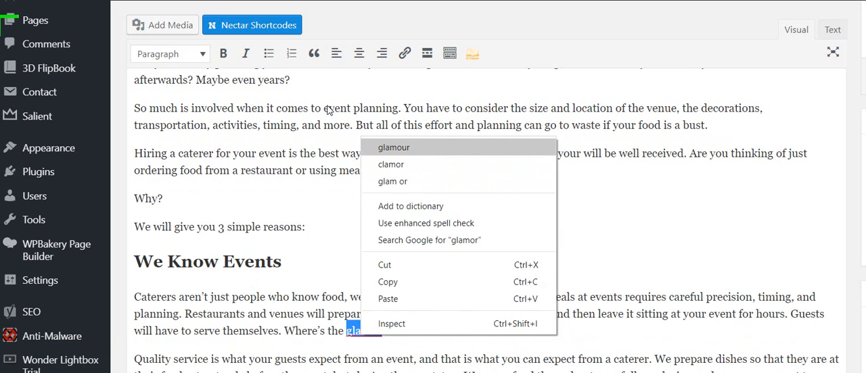
pyautogui.click(389, 148)
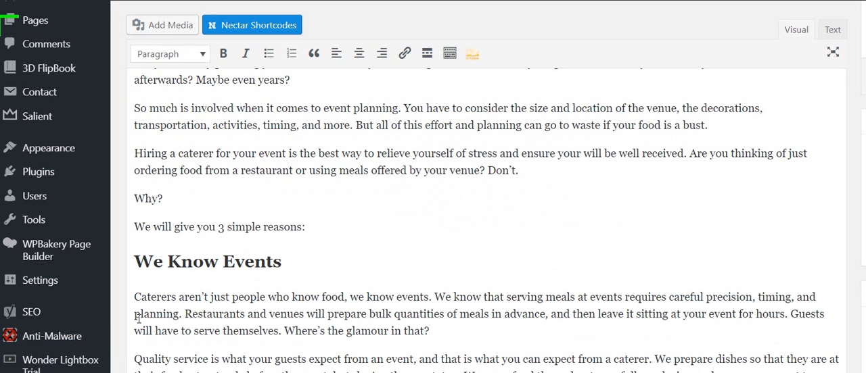
pyautogui.scroll(-3, 141, 318)
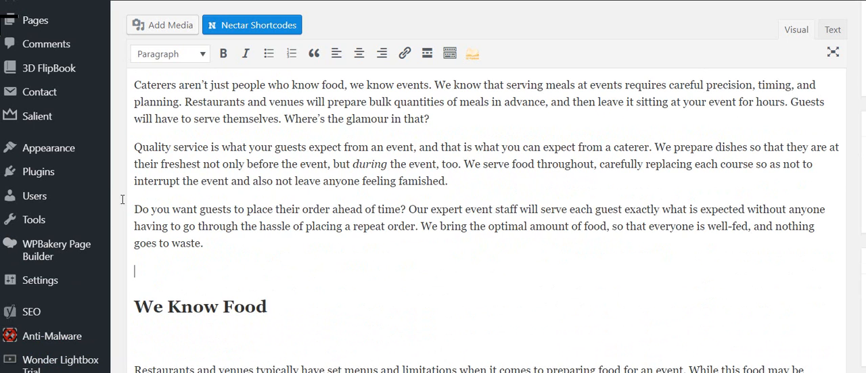
pyautogui.press('BackSpace')
pyautogui.press('Down')
pyautogui.press('Delete')
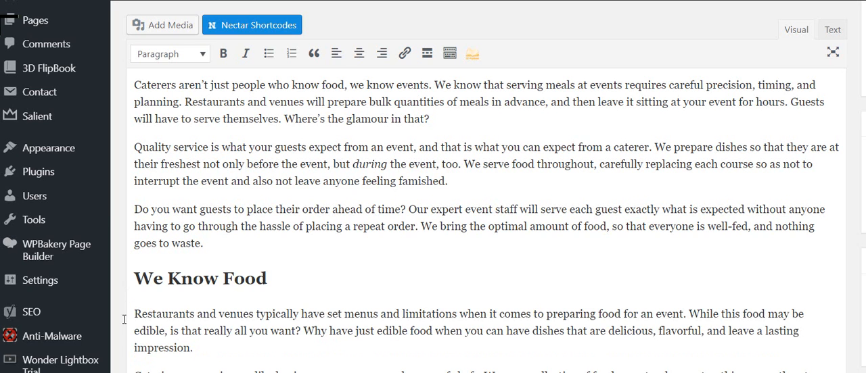
# - Remove the empty line above the "We Are Here for You" line
pyautogui.scroll(-1, 128, 355)
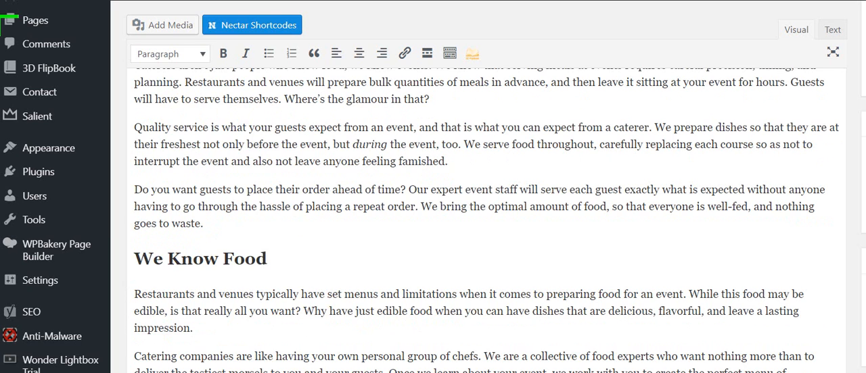
pyautogui.press('Down')
pyautogui.press('Down')
pyautogui.press('Down')
pyautogui.press('Down')
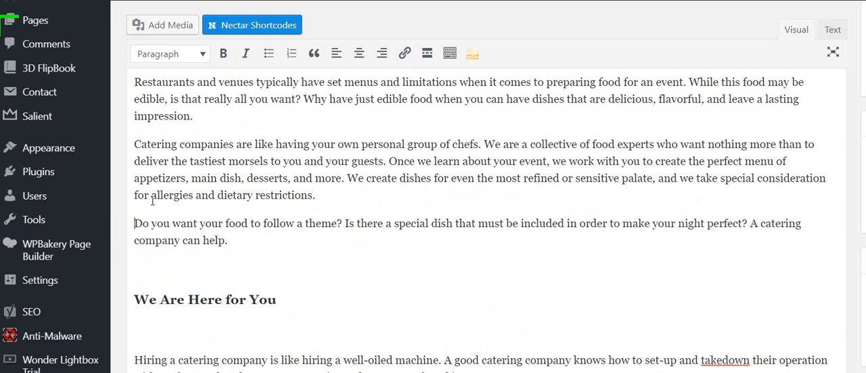
pyautogui.press('Down')
pyautogui.press('Down')
pyautogui.press('Delete')
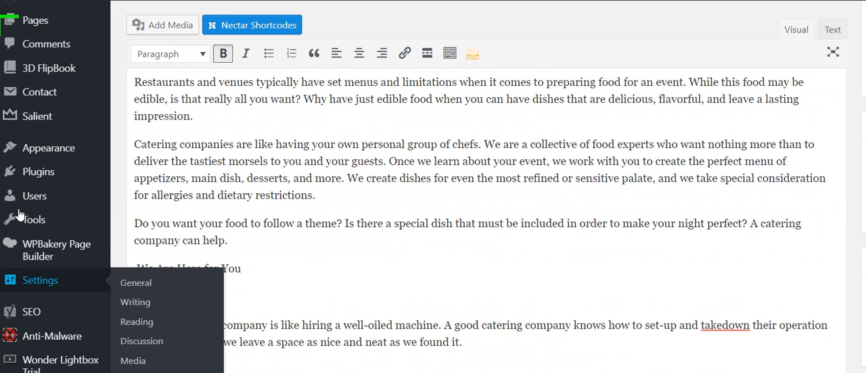
# - Format the "We Are Here for You" line as Heading 2
pyautogui.press('End')
pyautogui.hotkey('ctrl', 'shift', 'Left')
pyautogui.hotkey('ctrl', 'shift', 'Left')
pyautogui.hotkey('ctrl', 'shift', 'Left')
pyautogui.hotkey('ctrl', 'shift', 'Left')
pyautogui.hotkey('ctrl', 'shift', 'Left')
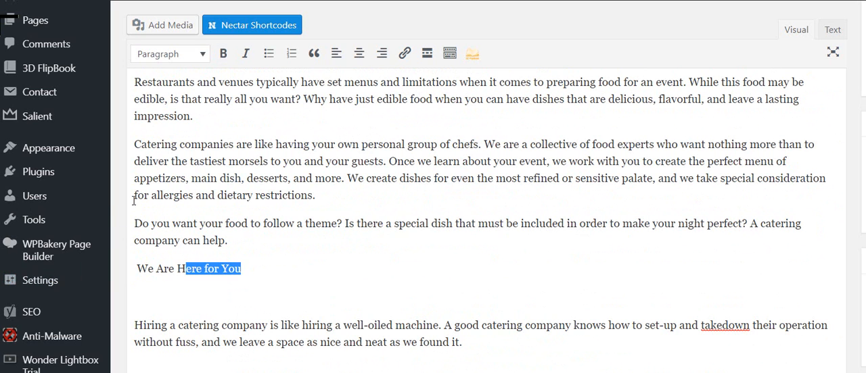
pyautogui.click(161, 54)
pyautogui.press('Down')
pyautogui.press('Return')
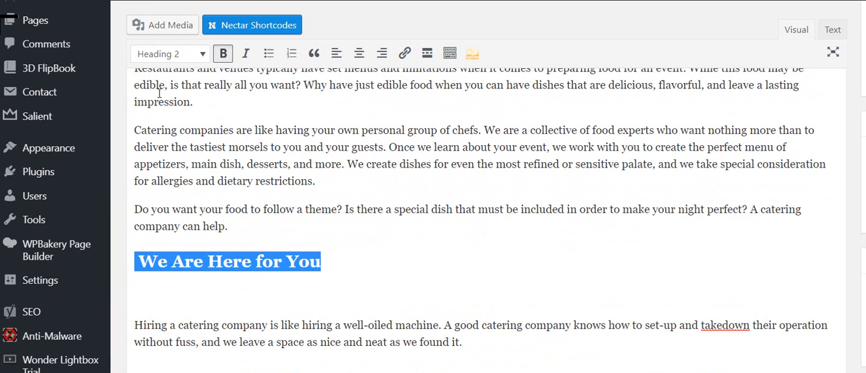
# - Remove the empty lines below the "We Are Here for You" heading and between its two paragraphs
pyautogui.press('Down')
pyautogui.press('Delete')
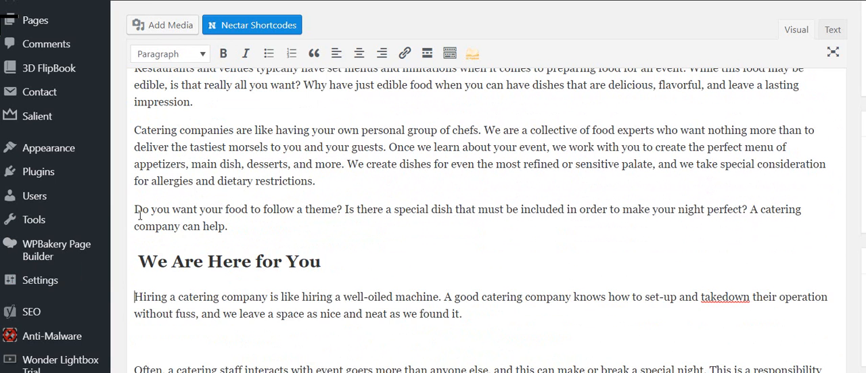
pyautogui.press('Delete')
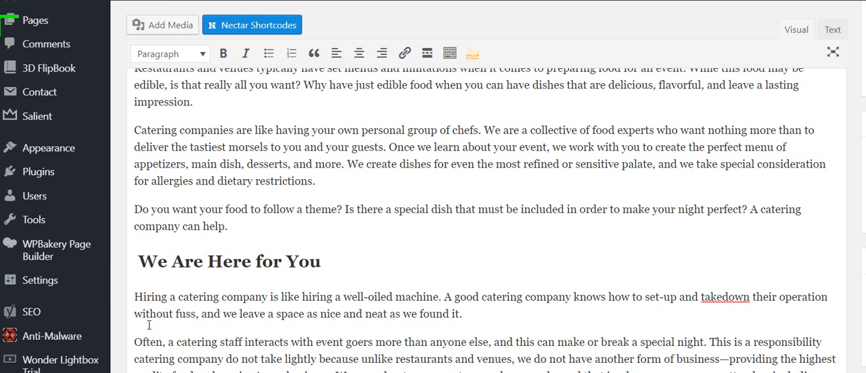
# - Remove the empty lines around the "So, What Are You Waiting For?" heading and publish the post
pyautogui.press('Up')
pyautogui.scroll(-2, 449, 273)
pyautogui.tripleClick(406, 287)
pyautogui.press('Down')
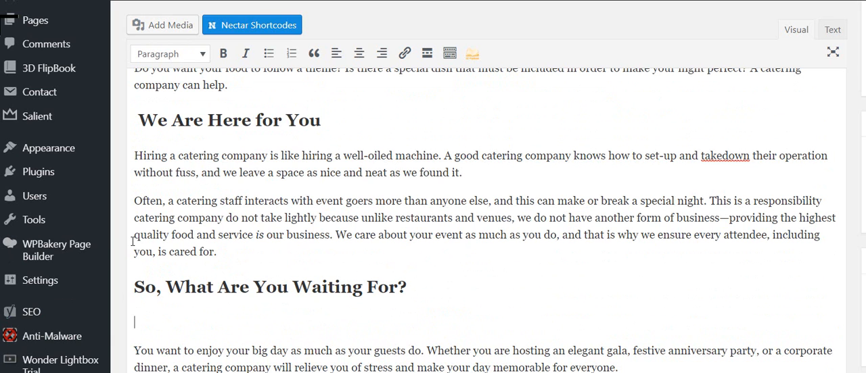
pyautogui.press('Delete')
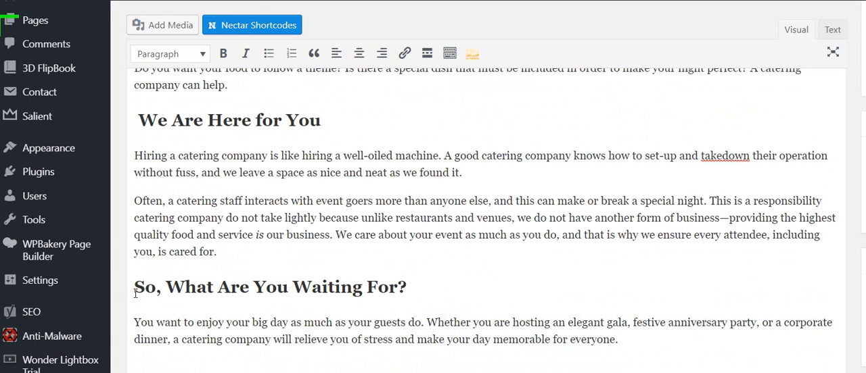
pyautogui.scroll(5, 845, 161)
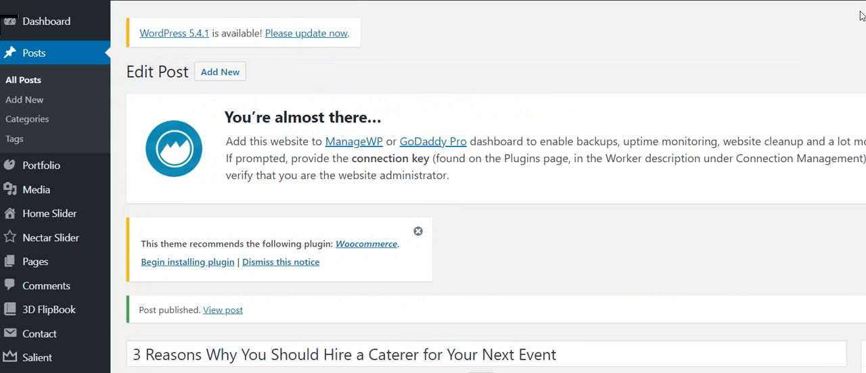
# - Copy "Hire a Caterer" from the post title and set it as the SEO focus keyword
pyautogui.scroll(-5, 861, 19)
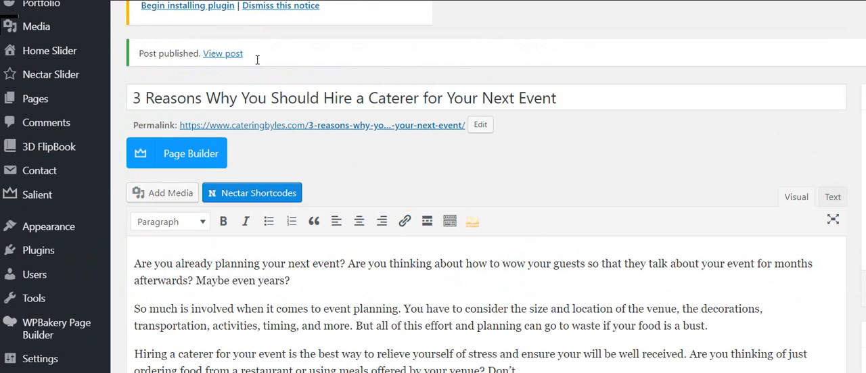
pyautogui.moveTo(323, 98); pyautogui.dragTo(418, 98)
pyautogui.hotkey('ctrl', 'c')
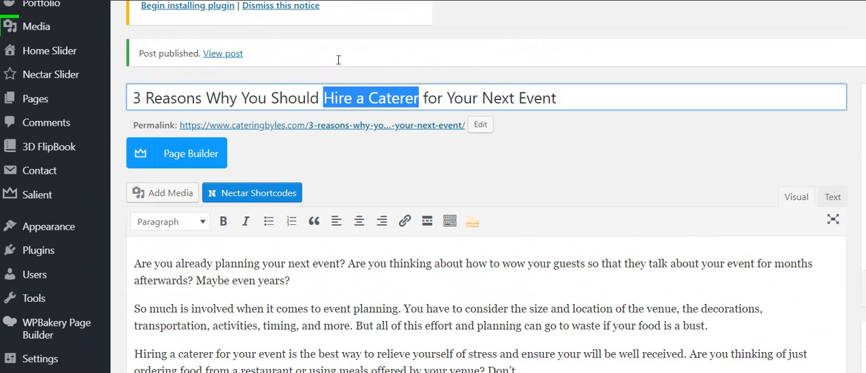
pyautogui.moveTo(864, 46); pyautogui.dragTo(858, 234)
pyautogui.click(233, 254)
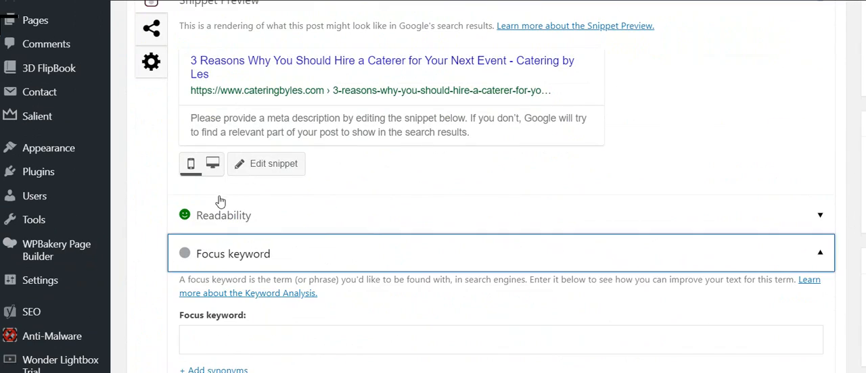
pyautogui.press('Tab')
pyautogui.hotkey('ctrl', 'v')
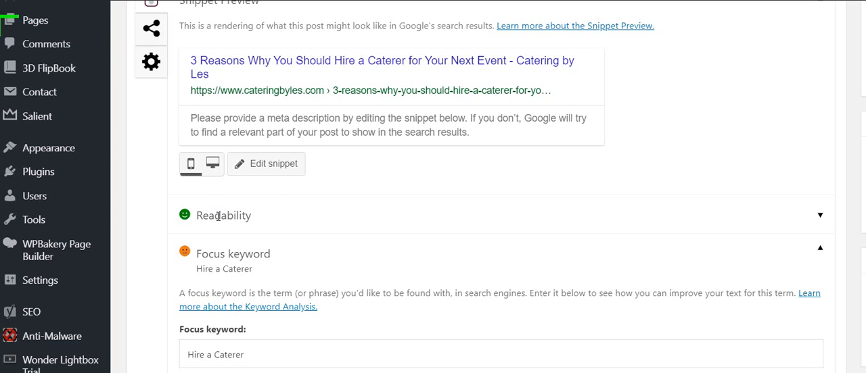
# - Review the problems in the focus keyword analysis and return to the first paragraph of the article
pyautogui.scroll(-1, 251, 169)
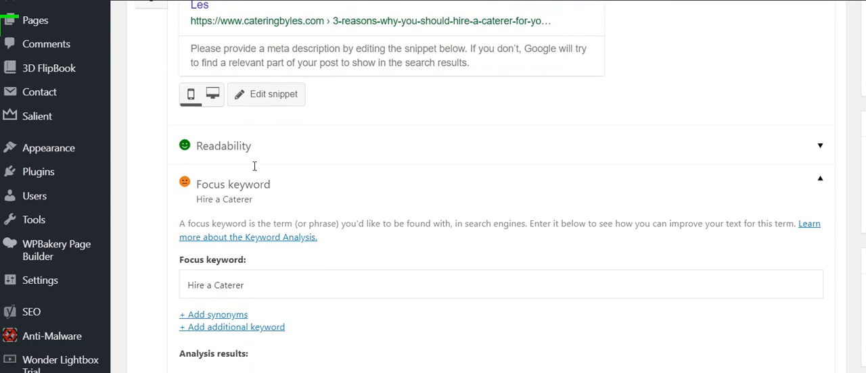
pyautogui.scroll(1, 251, 169)
pyautogui.scroll(-1, 255, 171)
pyautogui.scroll(-5, 255, 170)
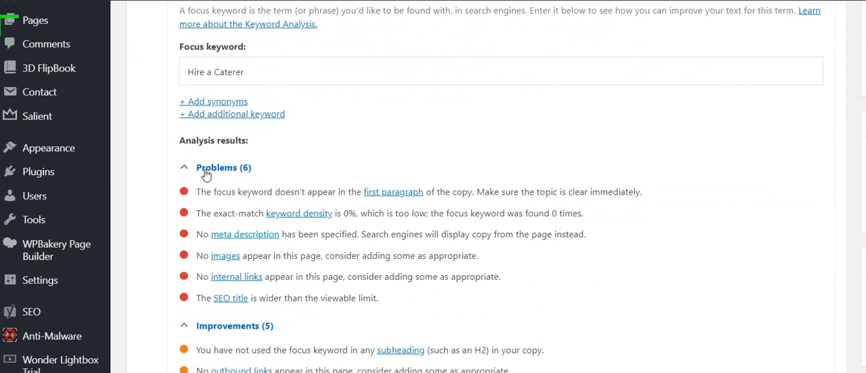
pyautogui.moveTo(214, 192); pyautogui.dragTo(286, 192)
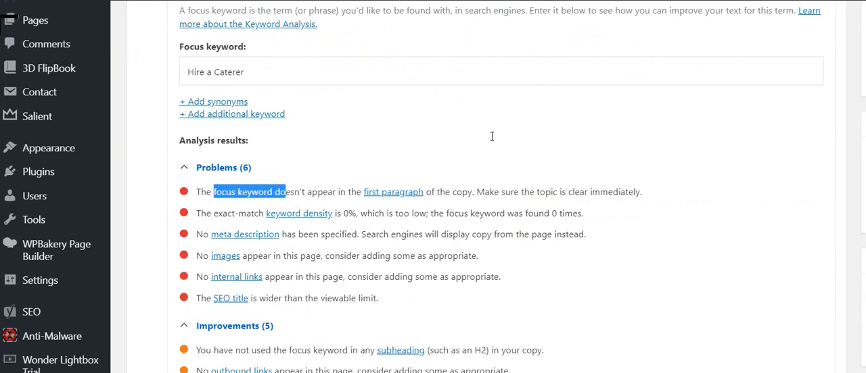
pyautogui.scroll(5, 513, 136)
pyautogui.scroll(20, 513, 135)
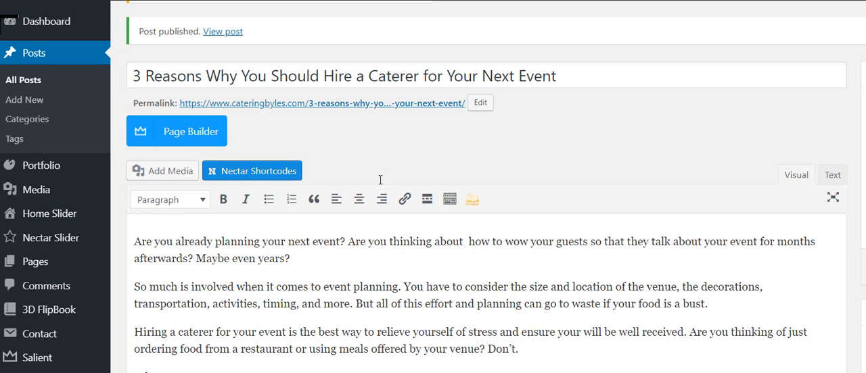
# - In the first paragraph, replace "thinking about" with "wondering if you should hire a caterer."
pyautogui.press('BackSpace')
pyautogui.press('BackSpace')
pyautogui.press('BackSpace')
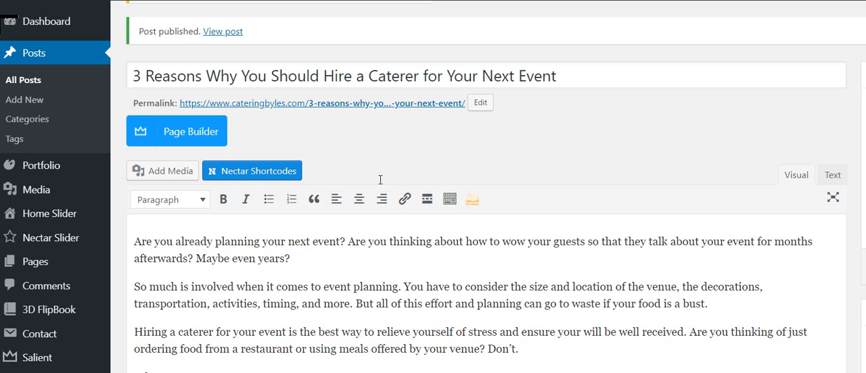
pyautogui.press('BackSpace')
pyautogui.press('BackSpace')
pyautogui.press('BackSpace')
pyautogui.press('BackSpace')
pyautogui.press('BackSpace')
pyautogui.press('BackSpace')
pyautogui.press('BackSpace')
pyautogui.press('BackSpace')
pyautogui.press('BackSpace')
pyautogui.press('BackSpace')
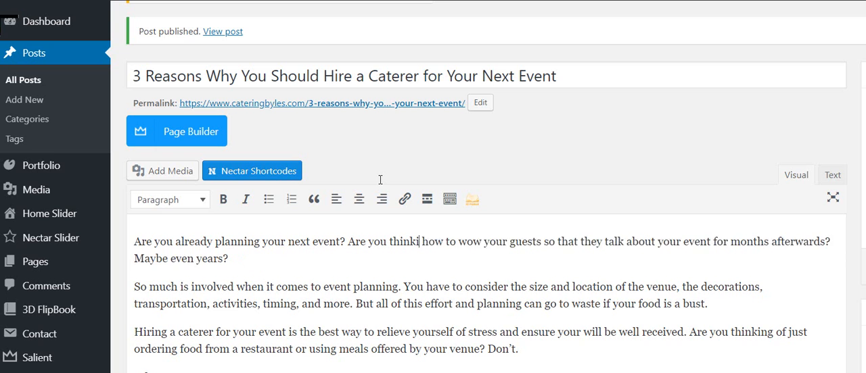
pyautogui.press('BackSpace')
pyautogui.press('BackSpace')
pyautogui.write('wonder')
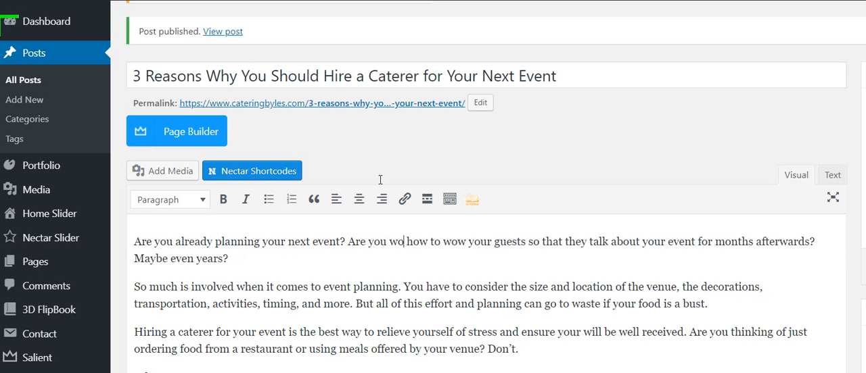
pyautogui.write('ing if you sho')
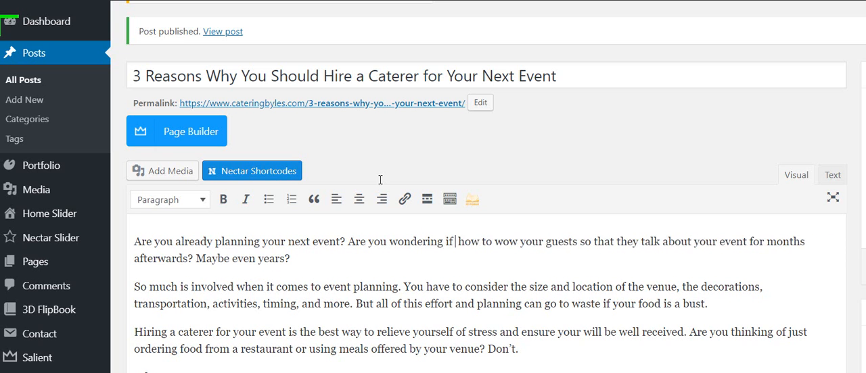
pyautogui.write('uld hire a c')
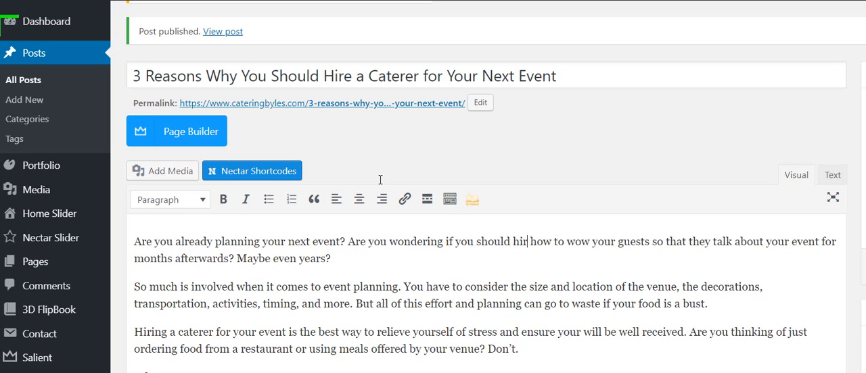
pyautogui.write('atere')
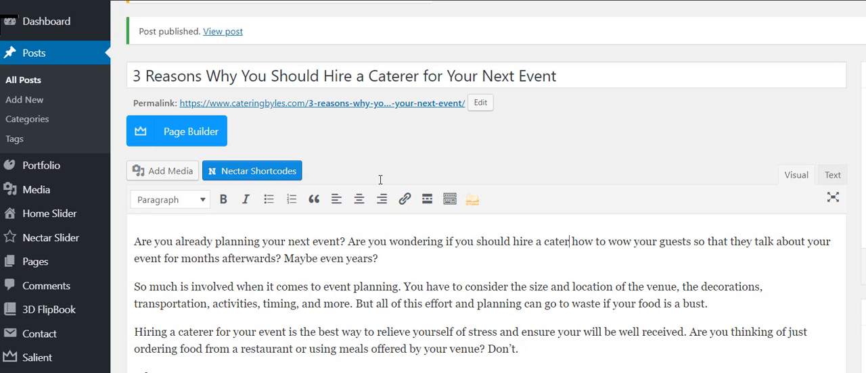
pyautogui.write('r. ')
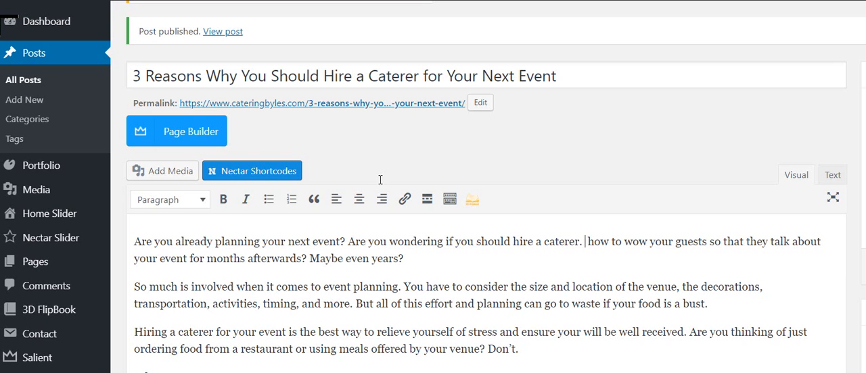
pyautogui.write('Are you')
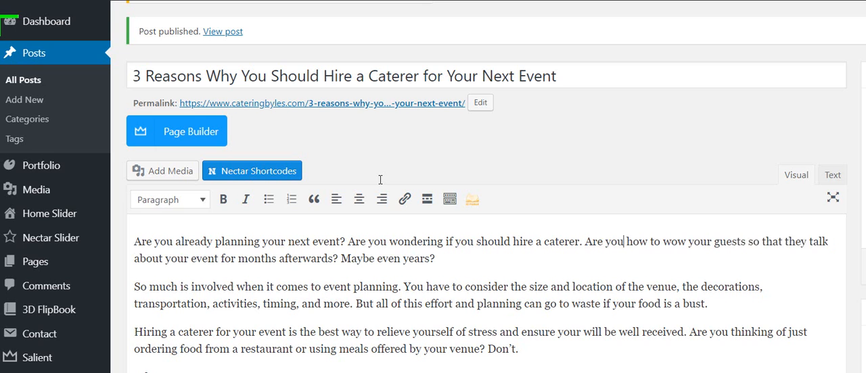
pyautogui.write(' thinkin')
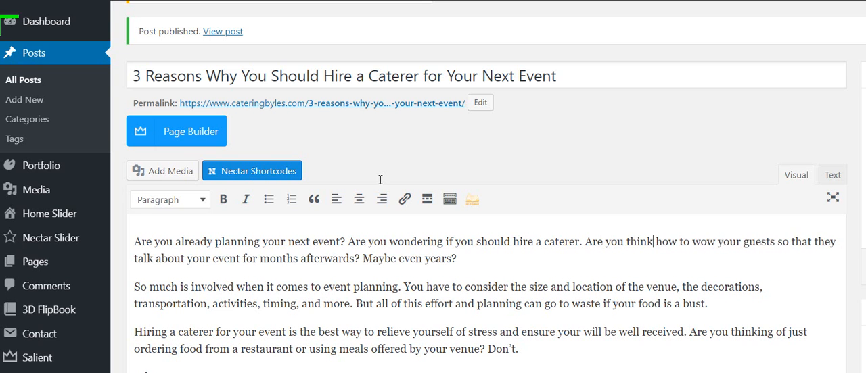
pyautogui.write('g about')
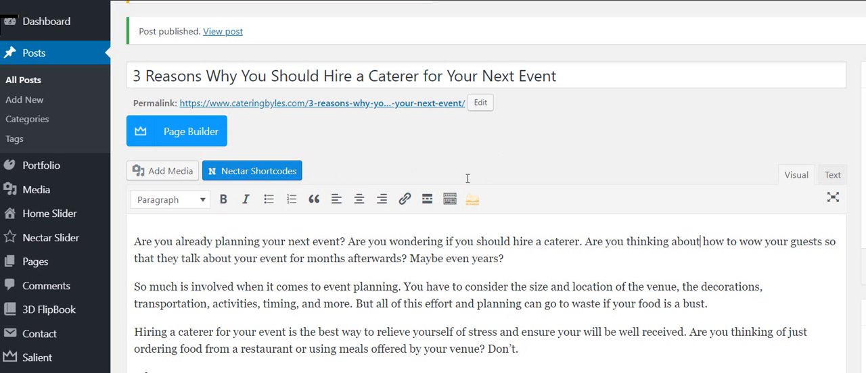
# - Begin the rest of that text as a new sentence with "Also, are you thinking about" before "how to wow your guests"
pyautogui.hotkey('shift', 'Right')
pyautogui.hotkey('shift', 'Right')
pyautogui.hotkey('shift', 'Right')
pyautogui.write('Also, a')
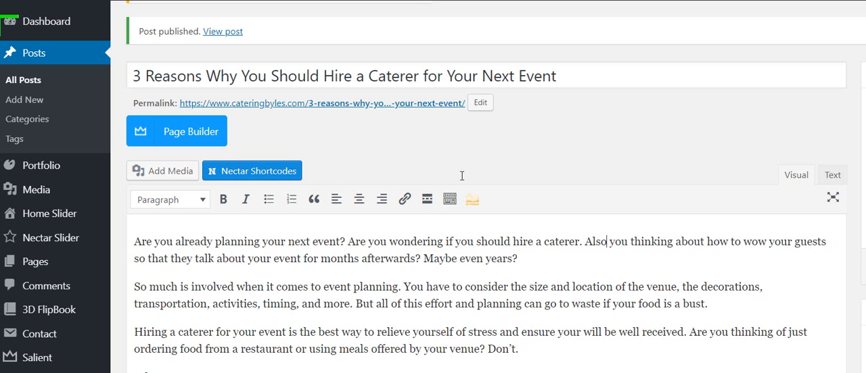
pyautogui.write('re')
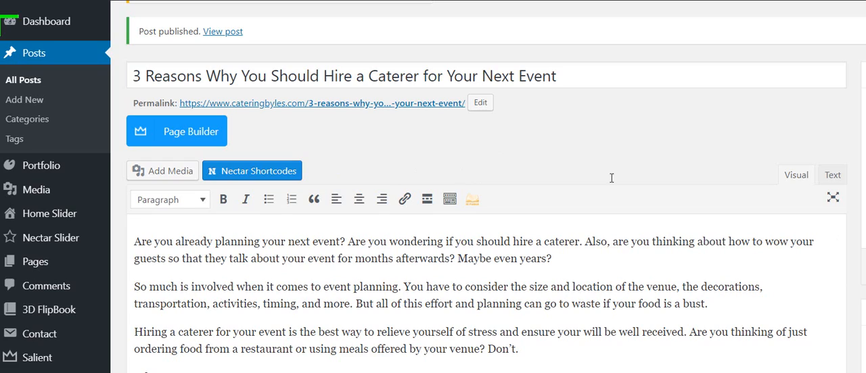
# - Open the Yoast SEO snippet for editing and remove the Site title variable from the SEO title
pyautogui.scroll(-1, 508, 195)
pyautogui.scroll(-15, 509, 195)
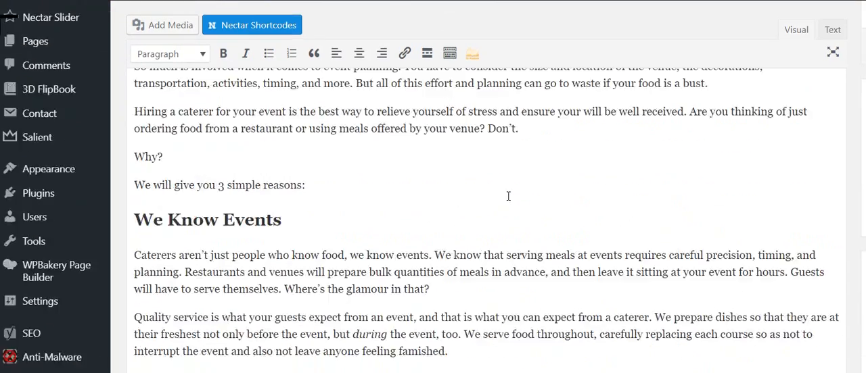
pyautogui.scroll(-3, 515, 233)
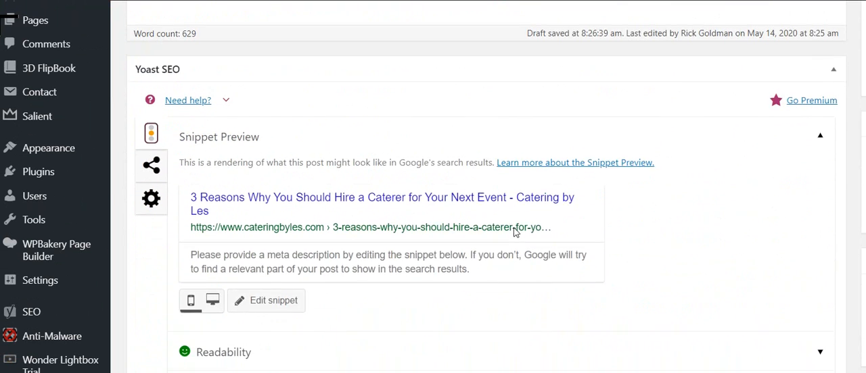
pyautogui.scroll(-4, 216, 261)
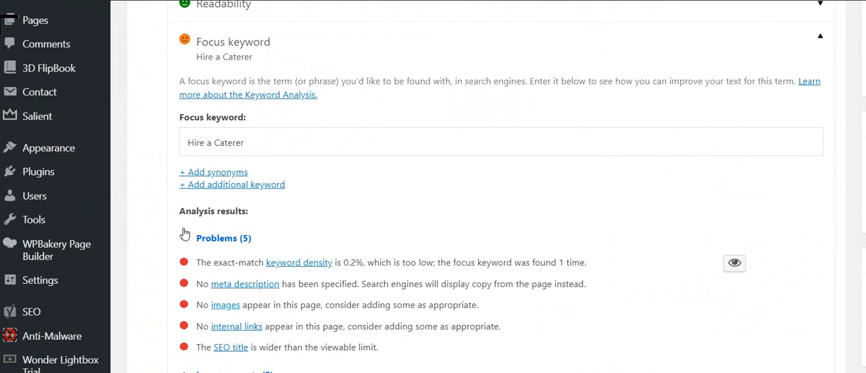
pyautogui.scroll(5, 215, 217)
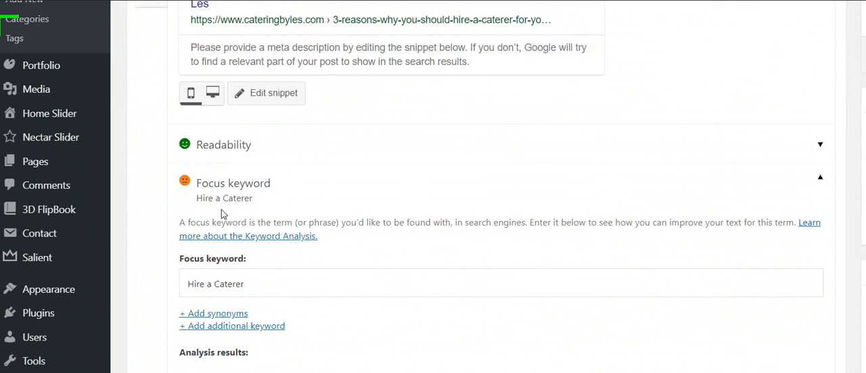
pyautogui.click(212, 210)
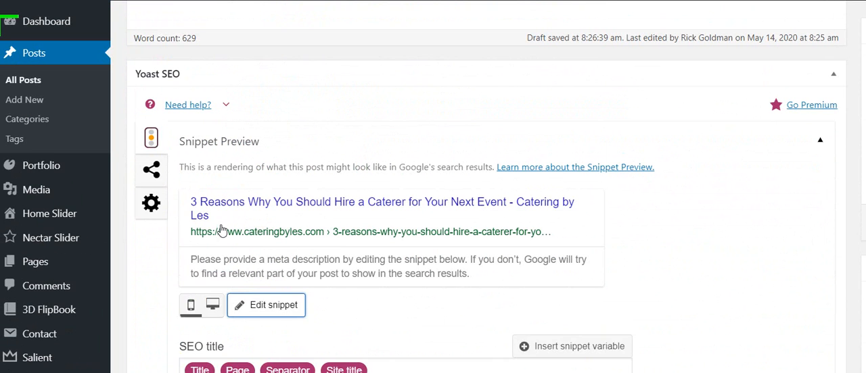
pyautogui.scroll(-1, 304, 271)
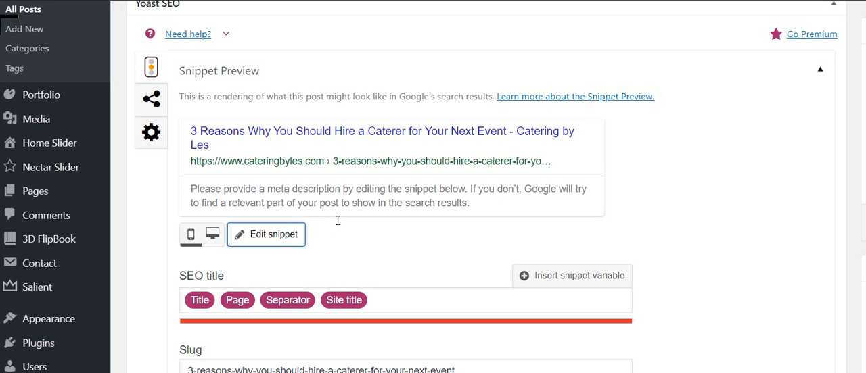
pyautogui.moveTo(376, 300); pyautogui.dragTo(333, 299)
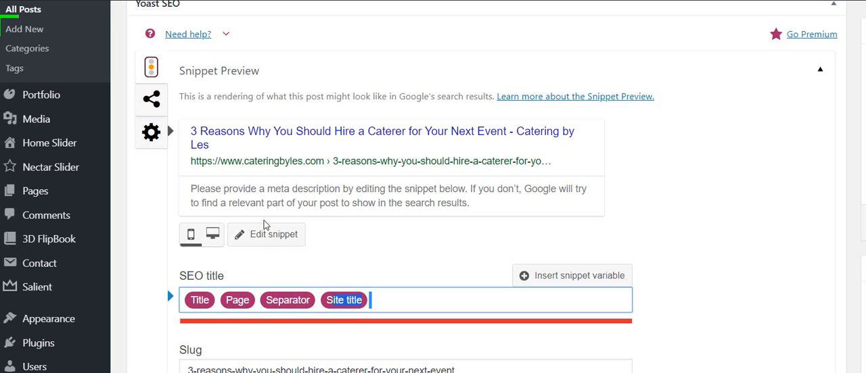
pyautogui.hotkey('shift', 'Left')
pyautogui.press('BackSpace')
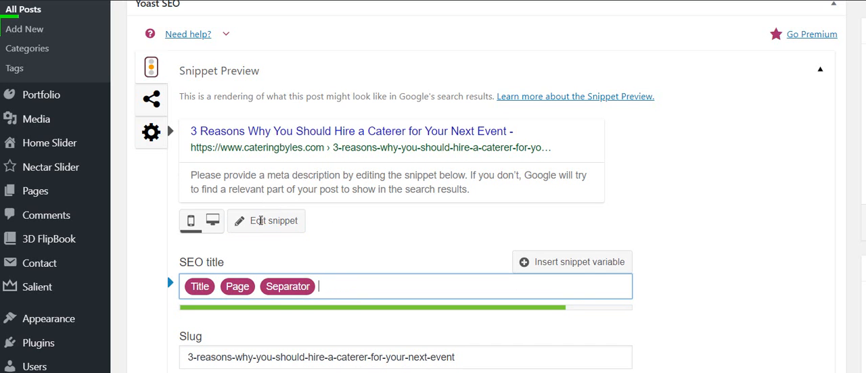
# - Start the snippet's meta description with the focus keyword "Hire a Caterer", with a capital C
pyautogui.scroll(-1, 383, 252)
pyautogui.click(335, 272)
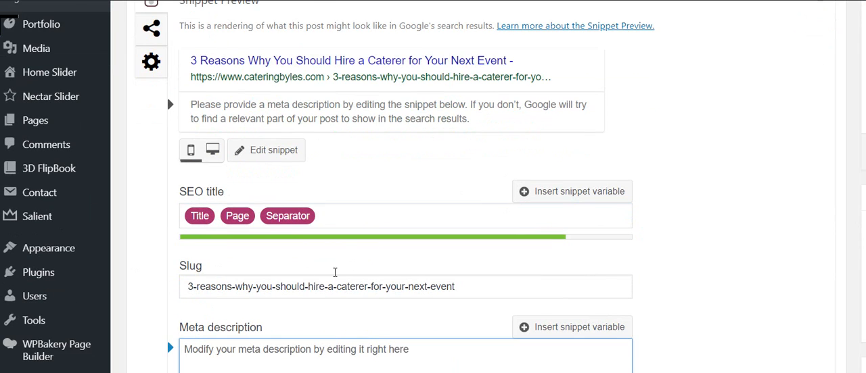
pyautogui.write('H')
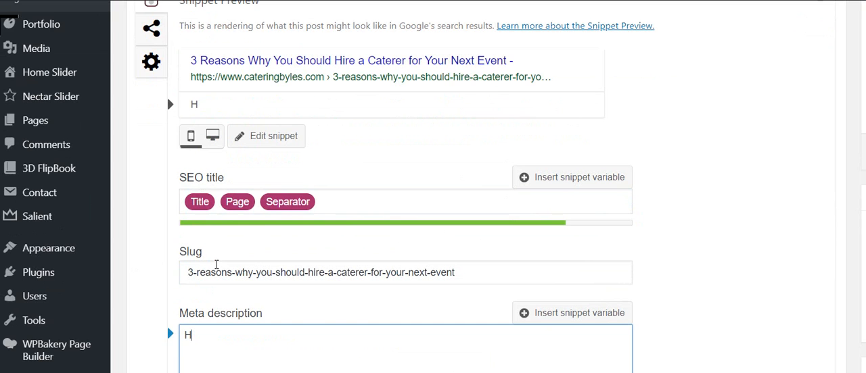
pyautogui.write('ire a caterer')
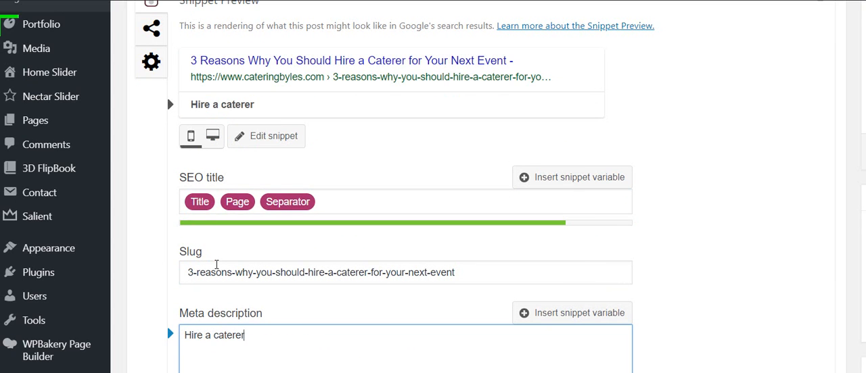
pyautogui.press('BackSpace')
pyautogui.press('BackSpace')
pyautogui.press('BackSpace')
pyautogui.press('BackSpace')
pyautogui.press('BackSpace')
pyautogui.press('BackSpace')
pyautogui.press('BackSpace')
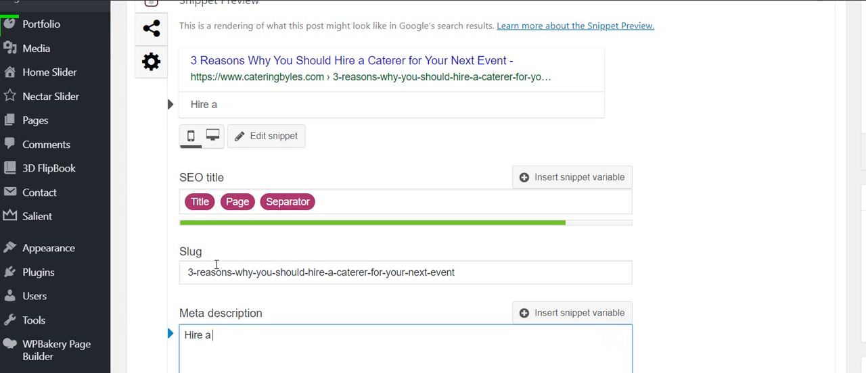
pyautogui.write('Cate')
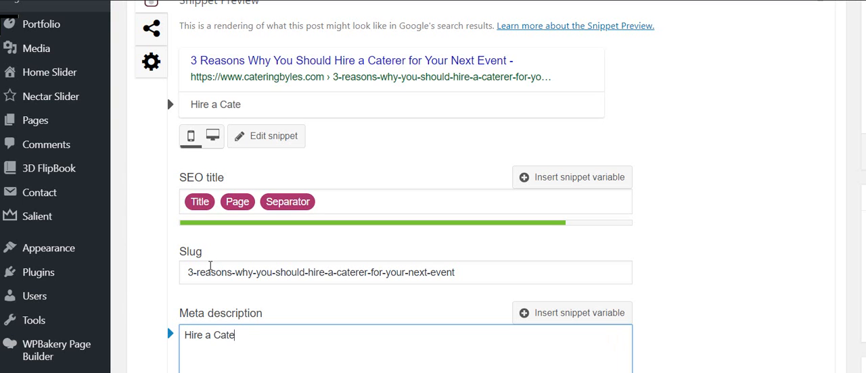
pyautogui.write('rer')
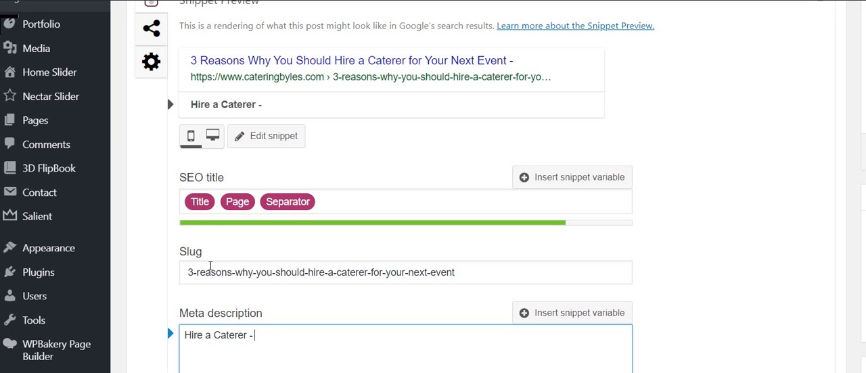
pyautogui.write(' - Here are 3 rea')
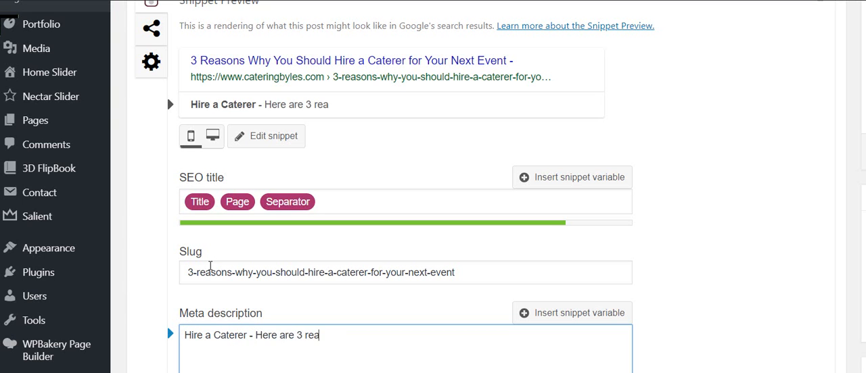
pyautogui.write('sons why y')
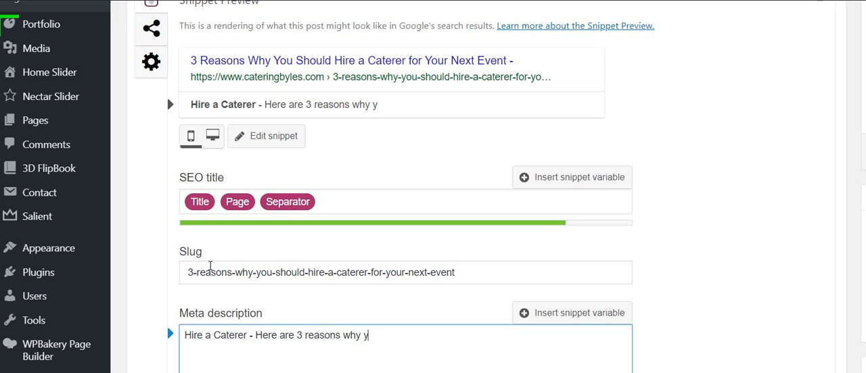
pyautogui.write('ou should hi')
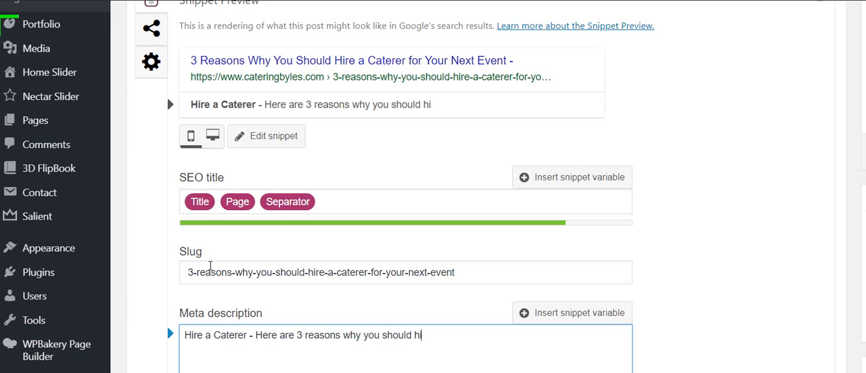
pyautogui.write('re a cater')
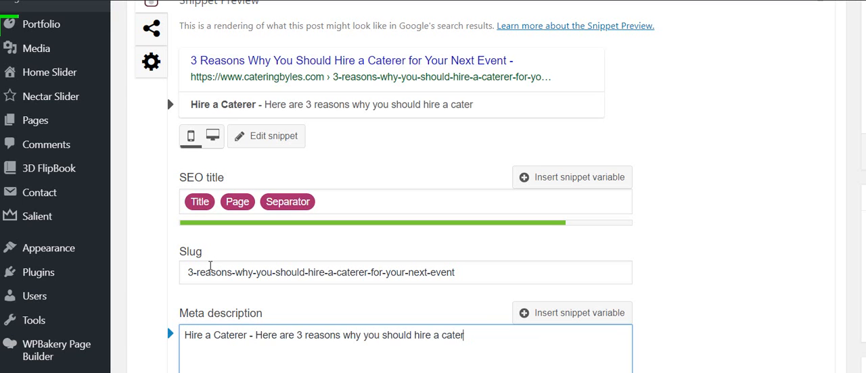
pyautogui.write('er for yo')
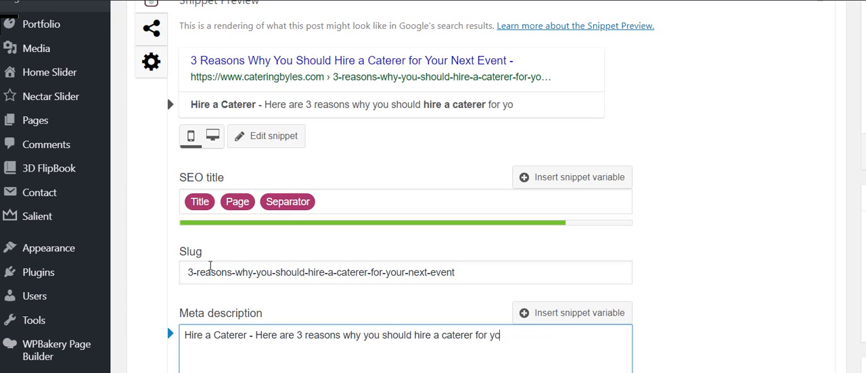
pyautogui.write('ur next eve')
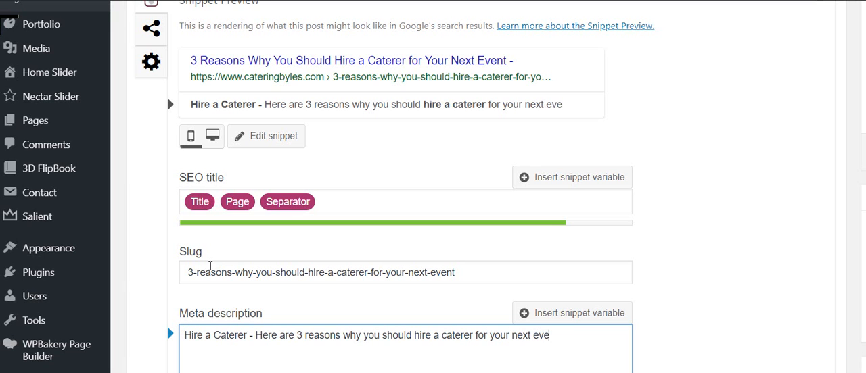
pyautogui.write('nt. We')
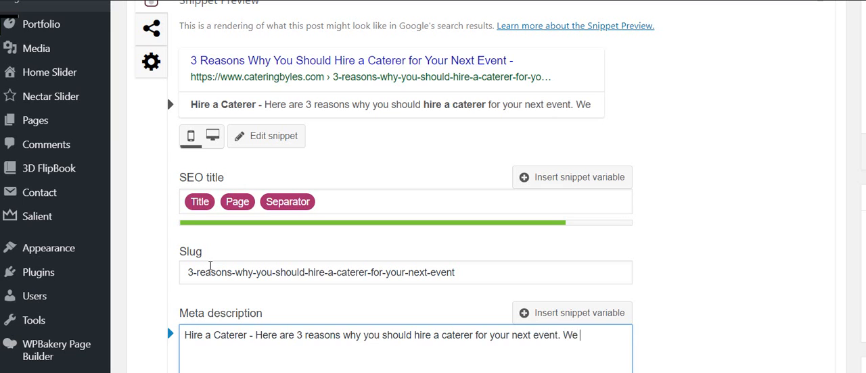
pyautogui.write(' know a l')
# - Finish the meta description with the sentence "We know a lot more than just how to cook." and update the post
pyautogui.press('BackSpace')
pyautogui.write('l')
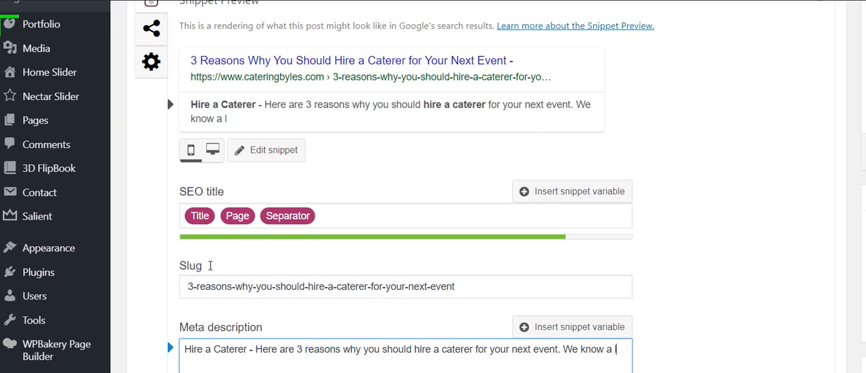
pyautogui.write('ot more th')
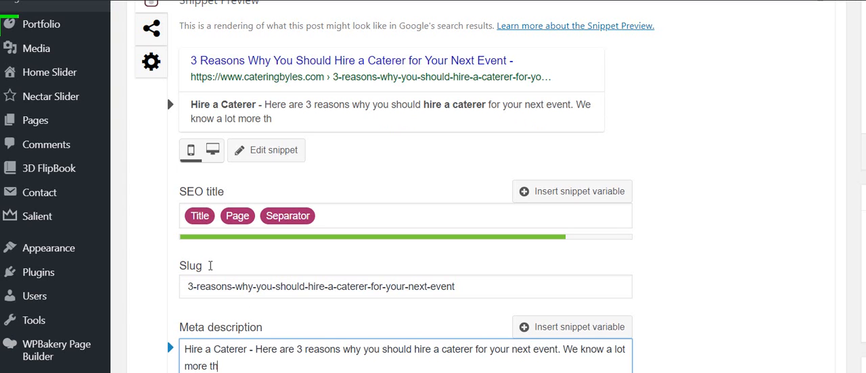
pyautogui.write('an just how')
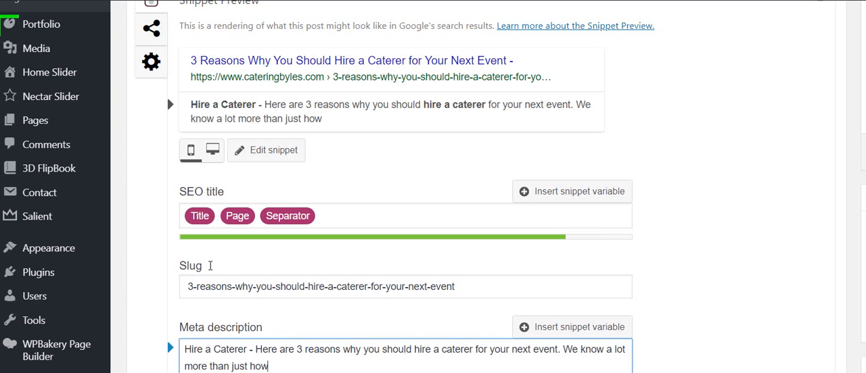
pyautogui.write(' to cook.')
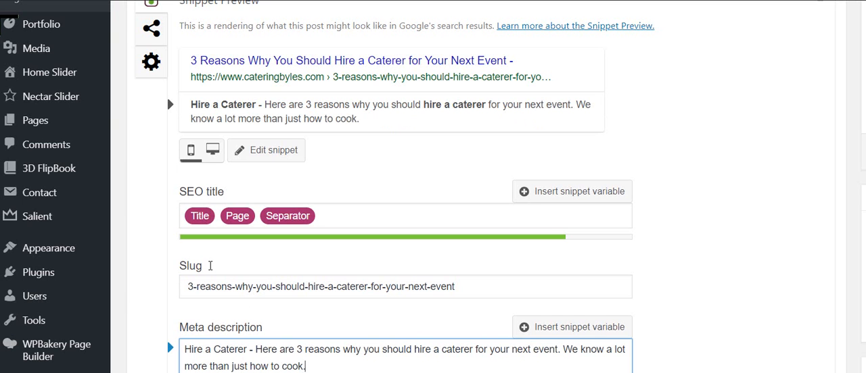
pyautogui.click(810, 104)
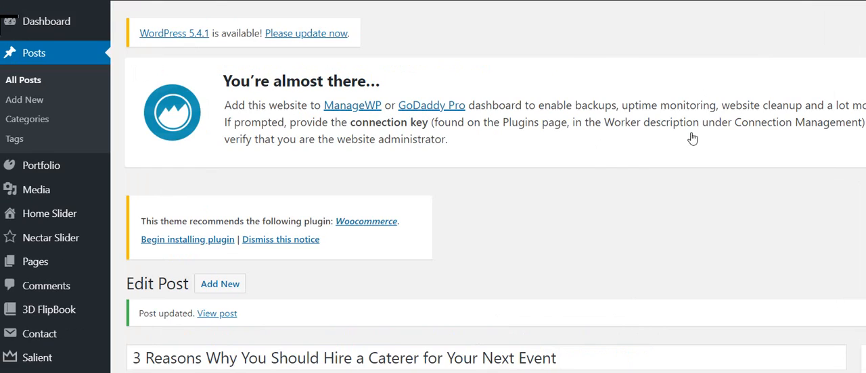
# - Choose the group photo of the uniformed catering staff from the media library as the post's featured image
pyautogui.scroll(-5, 717, 138)
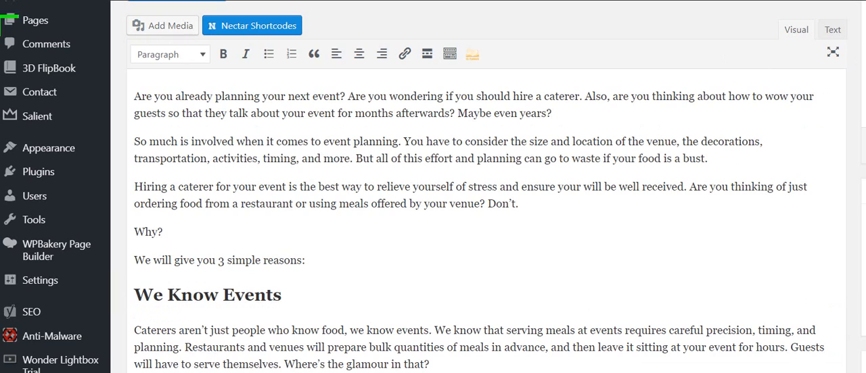
pyautogui.scroll(-2, 864, 80)
pyautogui.scroll(1, 865, 80)
pyautogui.scroll(1, 864, 80)
pyautogui.scroll(-4, 865, 95)
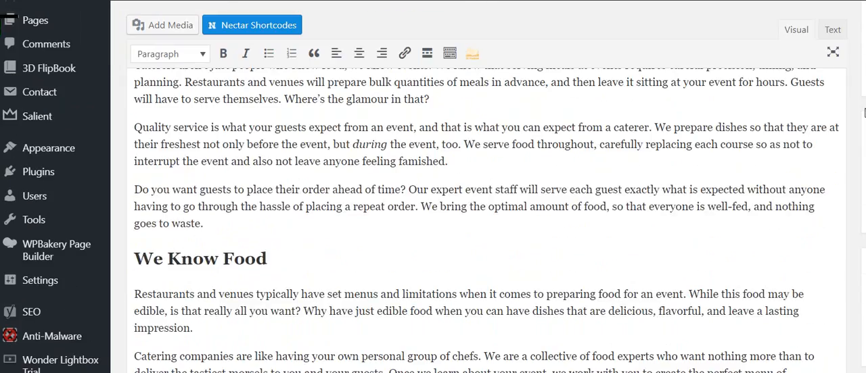
pyautogui.click(732, 333)
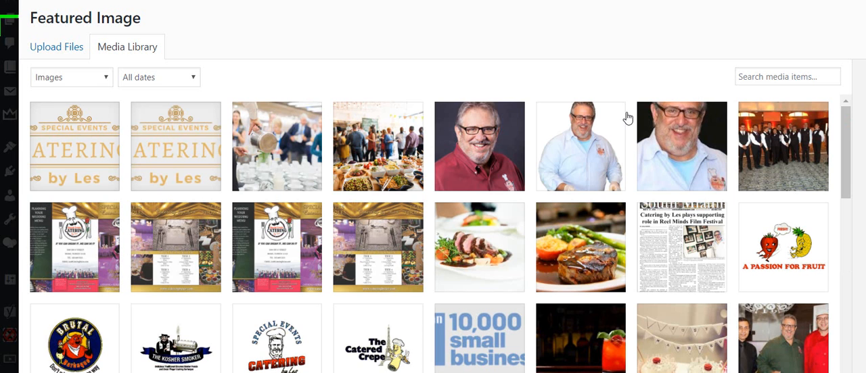
pyautogui.click(782, 147)
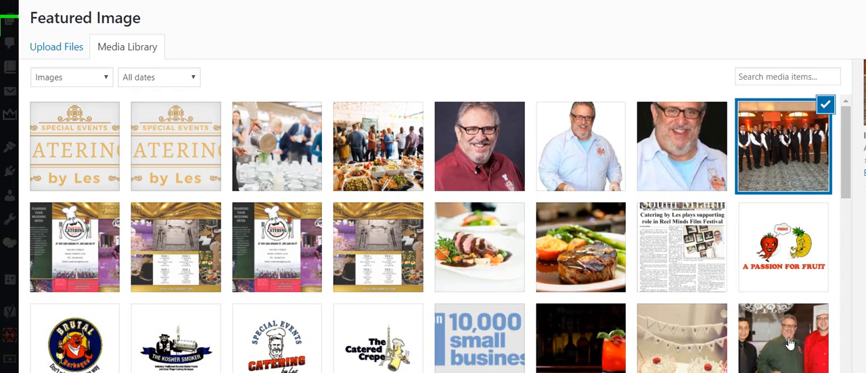
pyautogui.press('Escape')
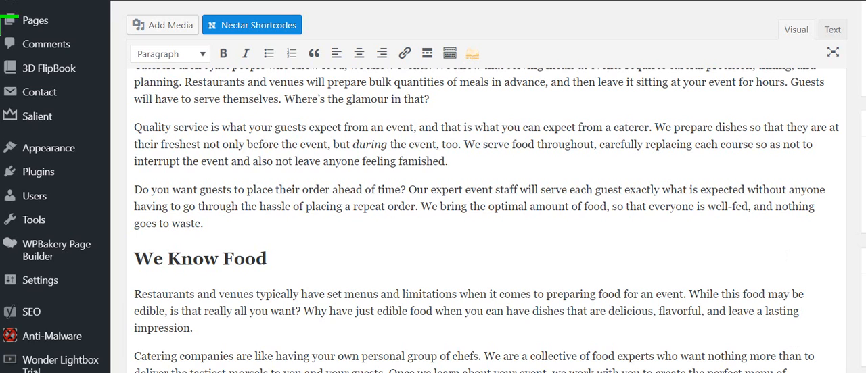
pyautogui.scroll(5, 725, 115)
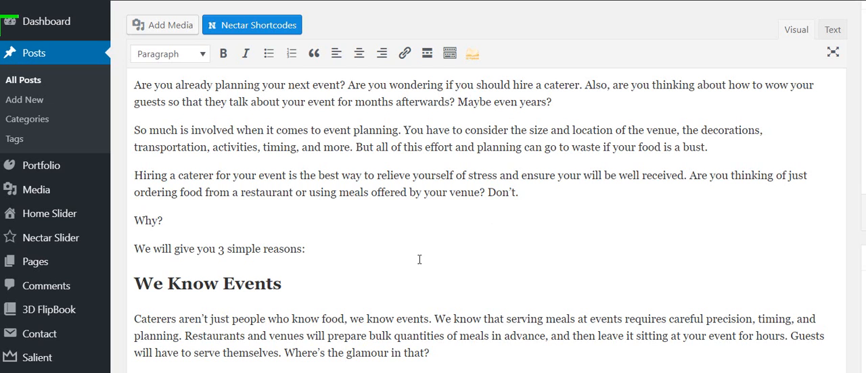
pyautogui.scroll(-1, 416, 261)
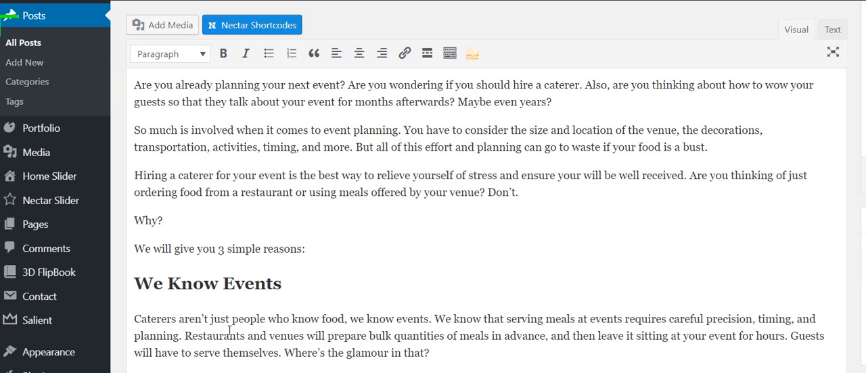